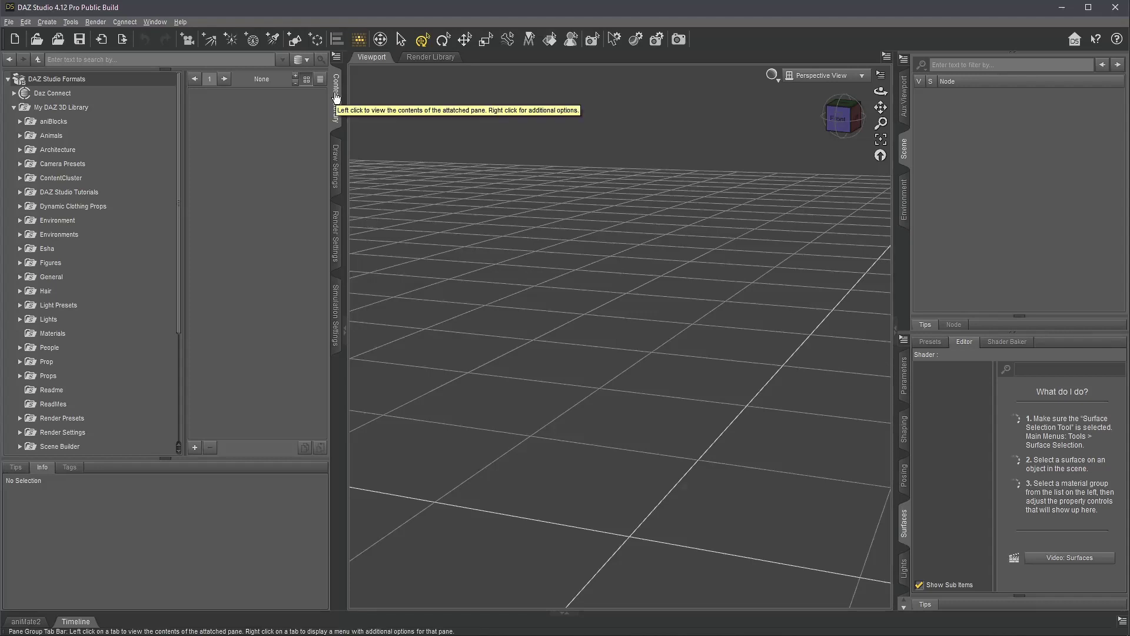
- Browse My DAZ 3D Library to People > Genesis > Clothing > Casual Wear Surf, listing Flops, Shorts and Tank
{"action": "left_click", "coordinate": [14, 107]}
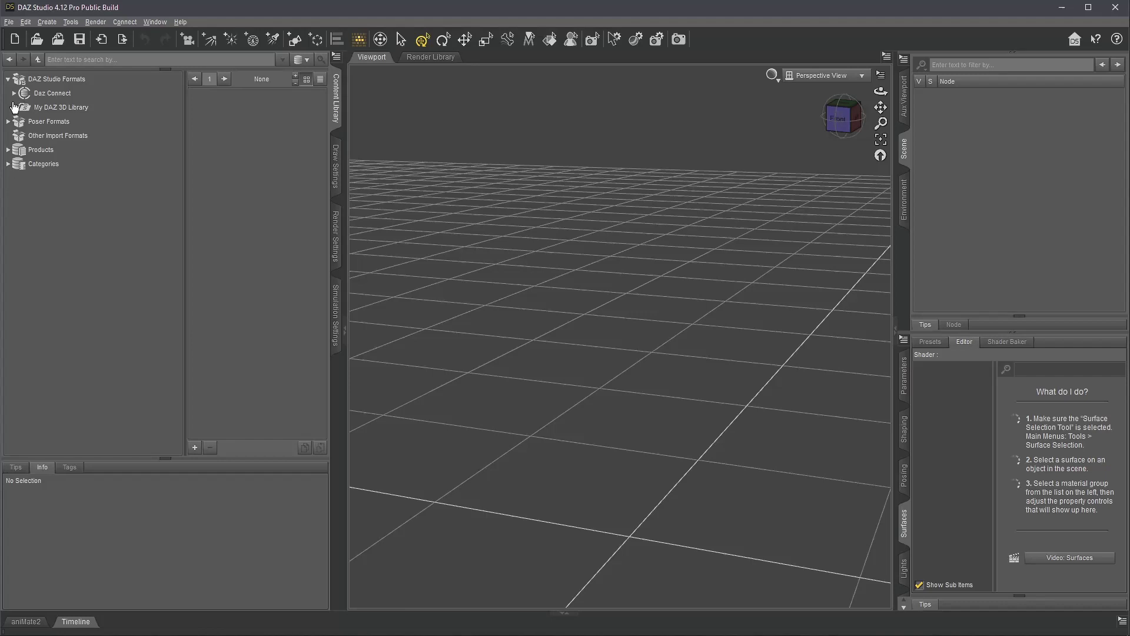
{"action": "left_click", "coordinate": [63, 81]}
{"action": "double_click", "coordinate": [55, 108]}
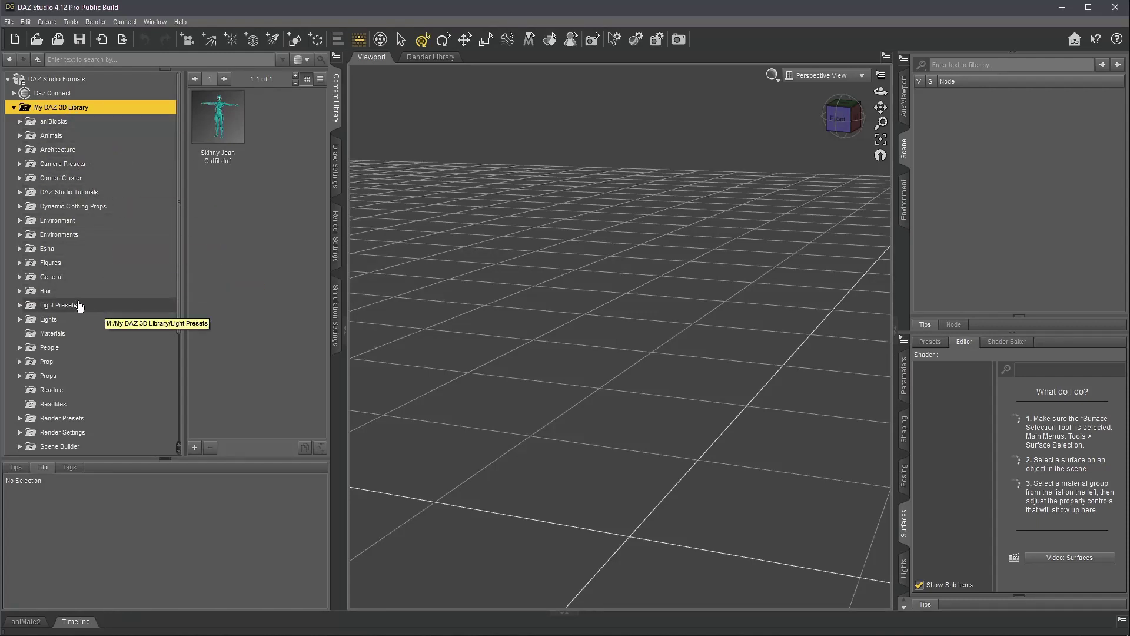
{"action": "left_click", "coordinate": [62, 351]}
{"action": "left_click", "coordinate": [61, 351]}
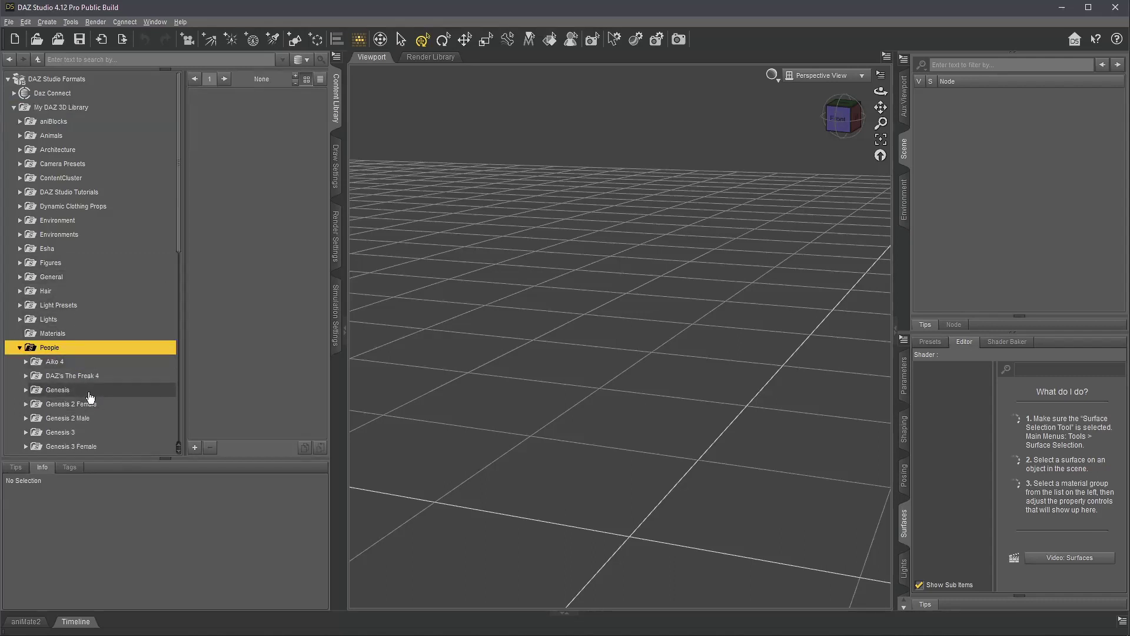
{"action": "double_click", "coordinate": [89, 392]}
{"action": "scroll", "coordinate": [88, 391], "scroll_direction": "down", "scroll_amount": 2}
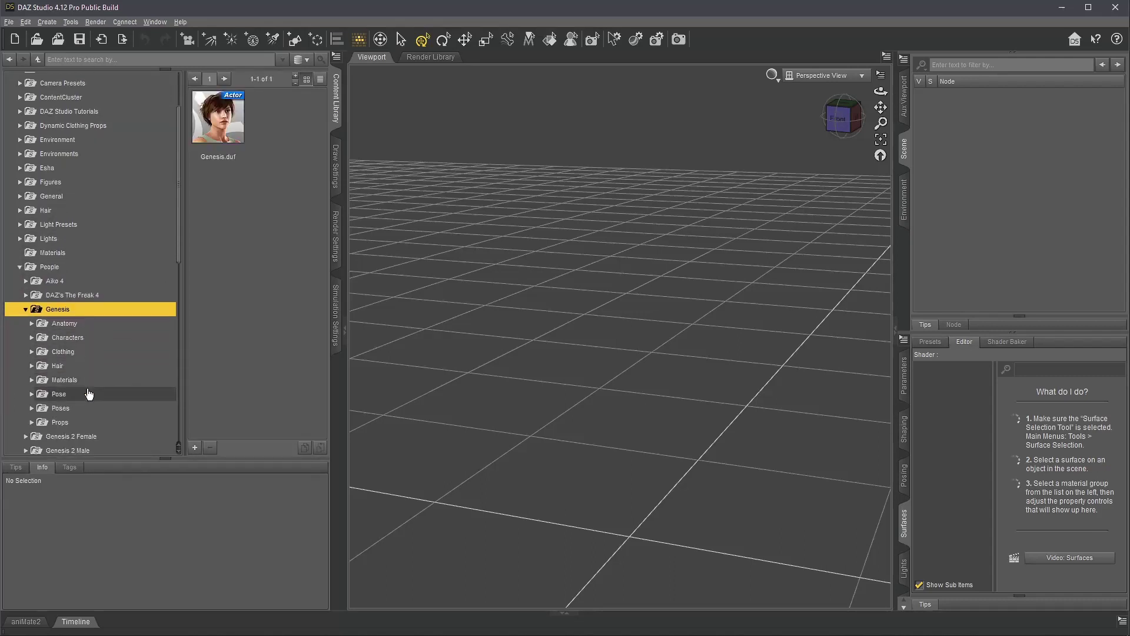
{"action": "double_click", "coordinate": [76, 352]}
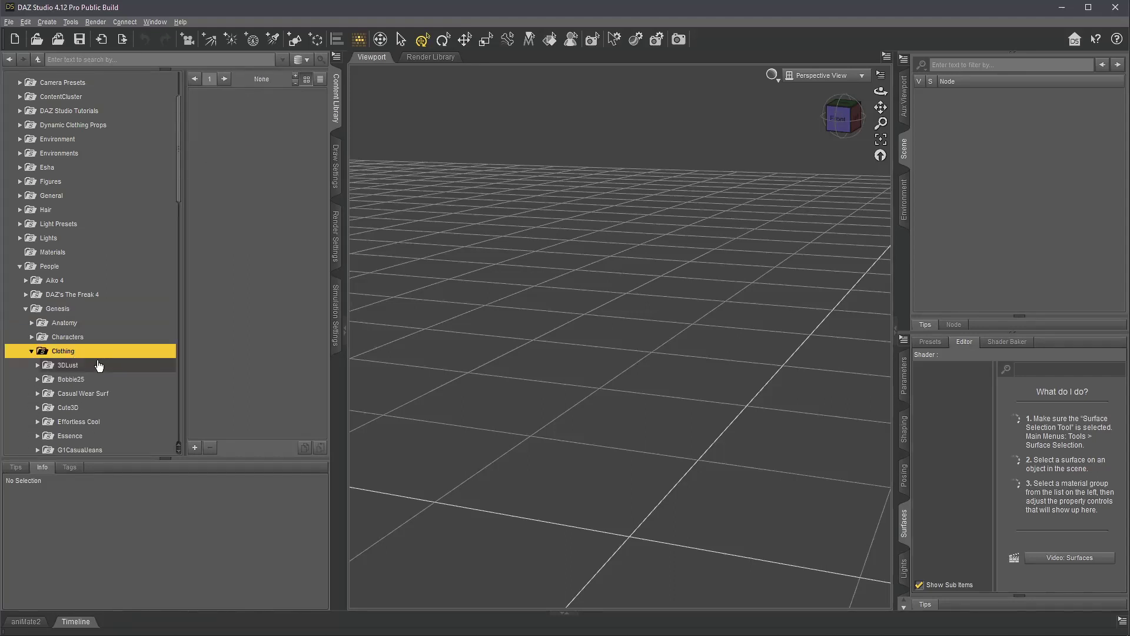
{"action": "left_click", "coordinate": [69, 394]}
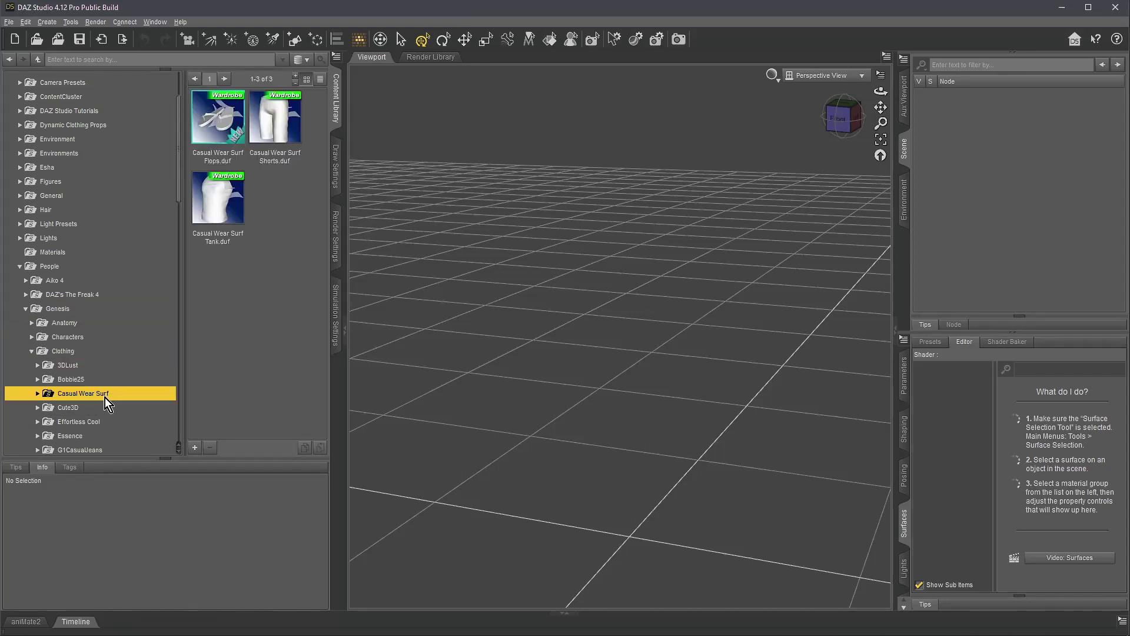
- Load Casual Wear Surf Tank into the scene and restore the Scene and Surfaces panes
{"action": "left_click", "coordinate": [215, 206]}
{"action": "double_click", "coordinate": [214, 206]}
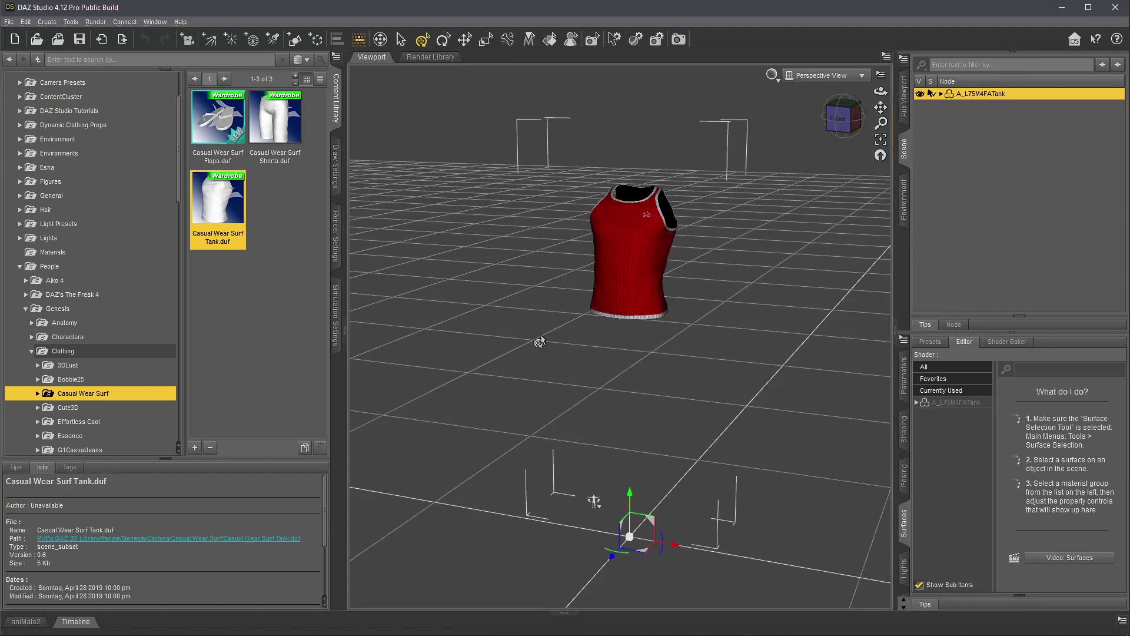
{"action": "left_click", "coordinate": [146, 25]}
{"action": "mouse_move", "coordinate": [161, 36]}
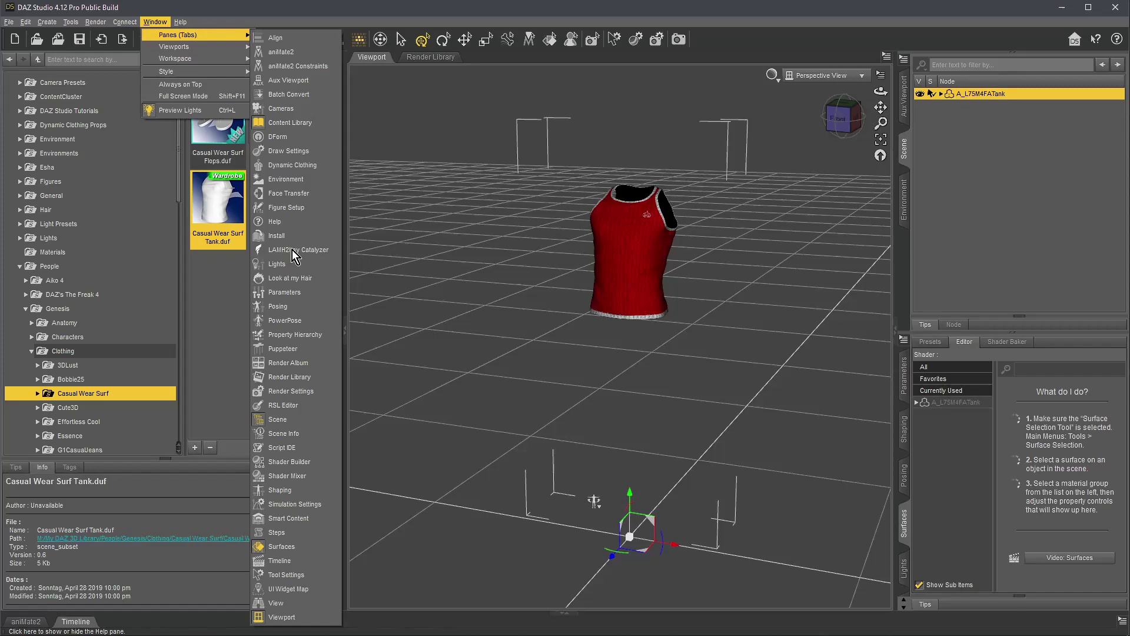
{"action": "left_click", "coordinate": [291, 547]}
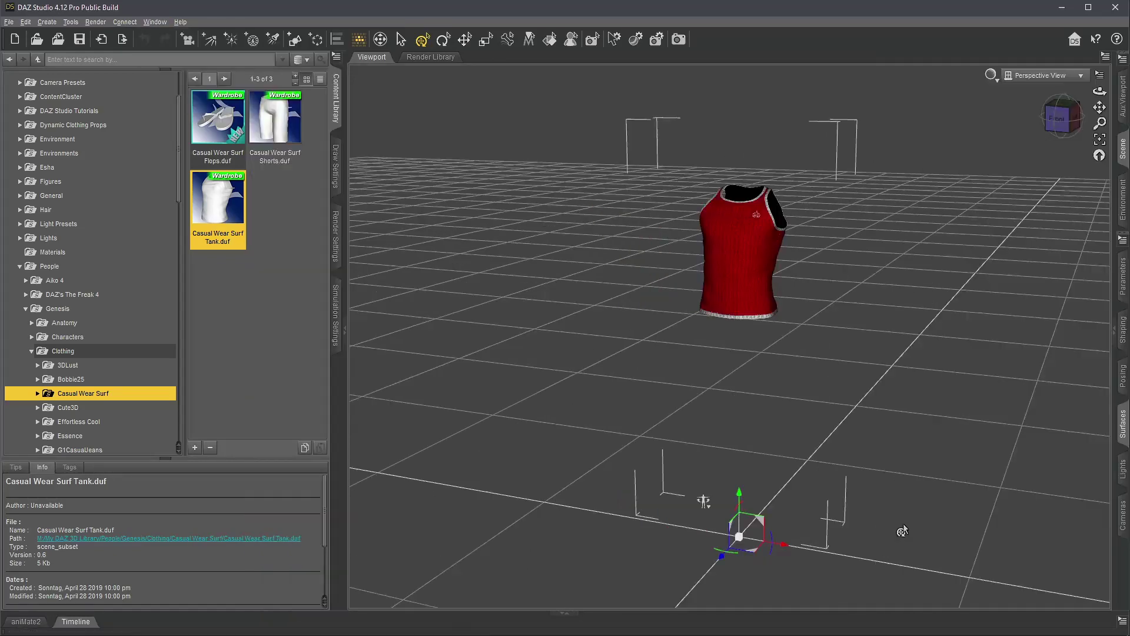
{"action": "left_click", "coordinate": [1124, 436]}
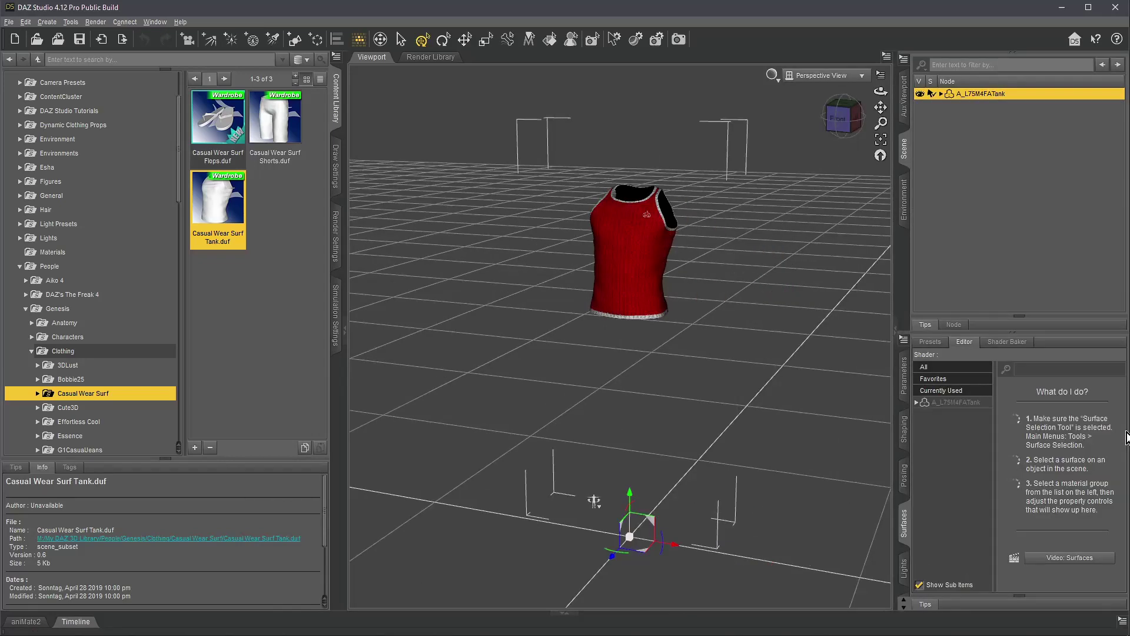
- Select A_L75M4FATank in the Surfaces editor and check its Lighting Model, which is Matte
{"action": "left_click", "coordinate": [955, 403]}
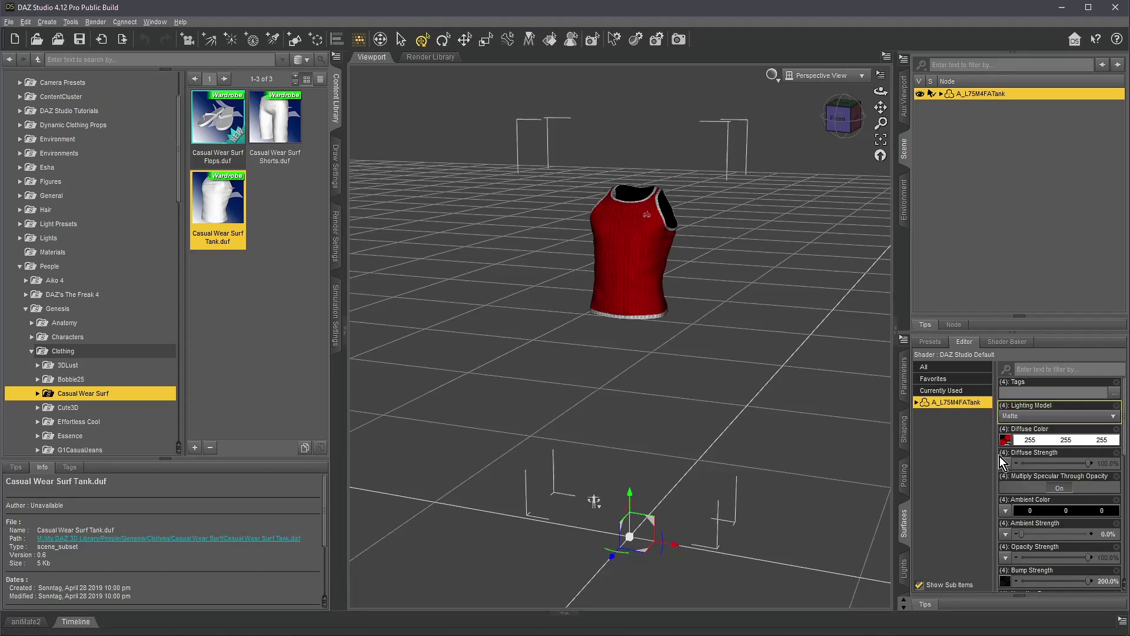
{"action": "left_click", "coordinate": [1040, 418]}
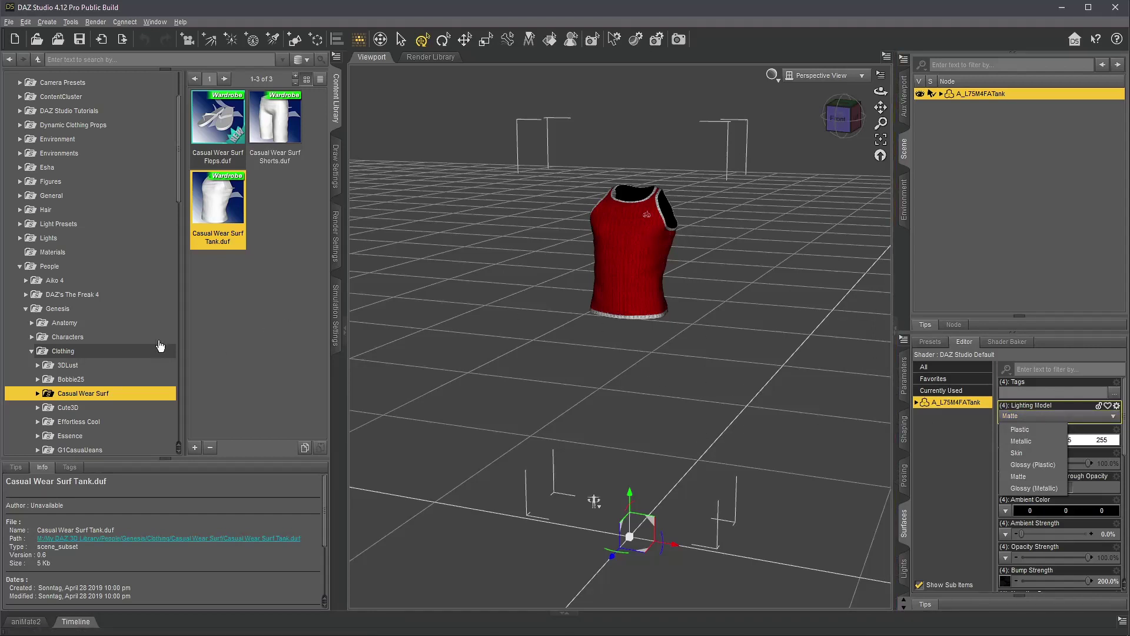
- Navigate to Shader Presets > Iray > DAZ Uber to list its 47 presets, including !Iray Uber Base
{"action": "left_click", "coordinate": [20, 267]}
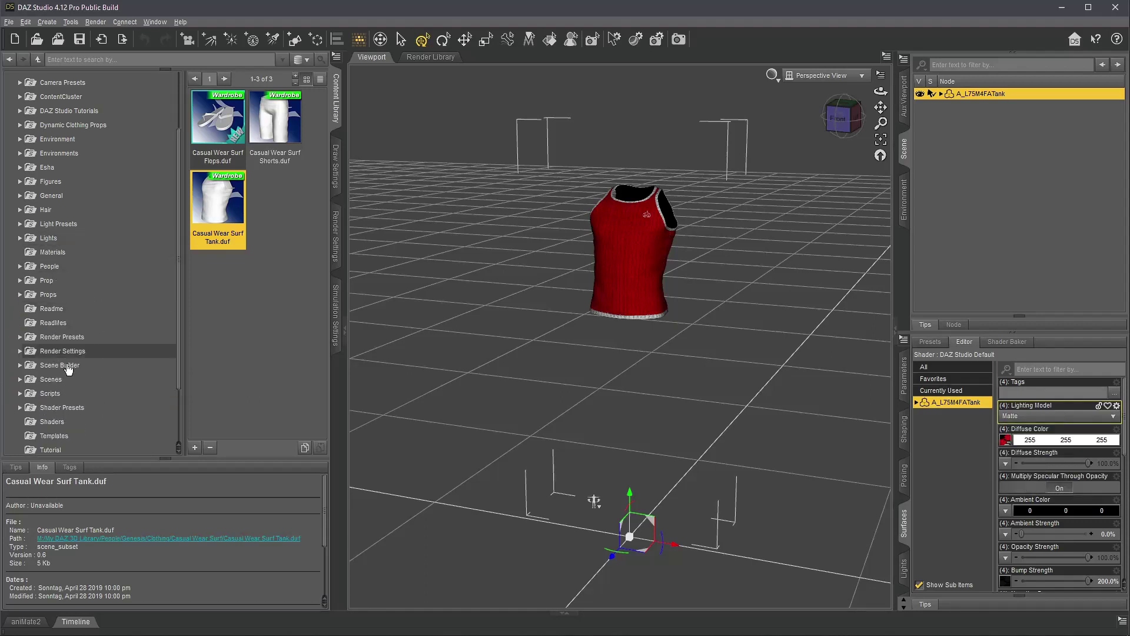
{"action": "left_click", "coordinate": [65, 407]}
{"action": "left_click", "coordinate": [20, 408]}
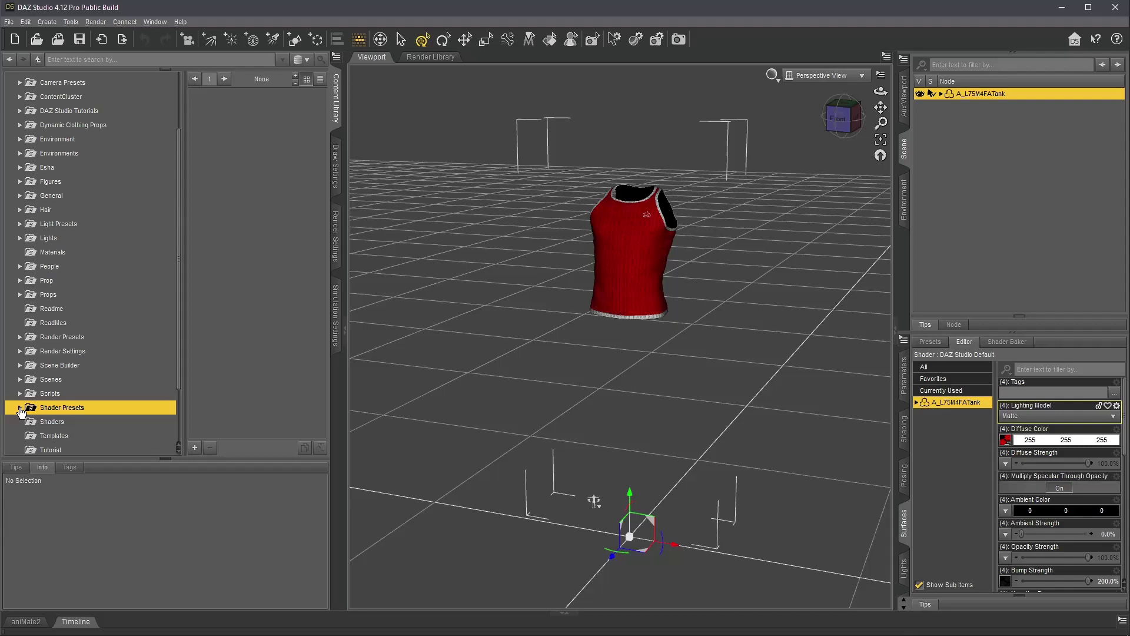
{"action": "scroll", "coordinate": [92, 370], "scroll_direction": "down", "scroll_amount": 4}
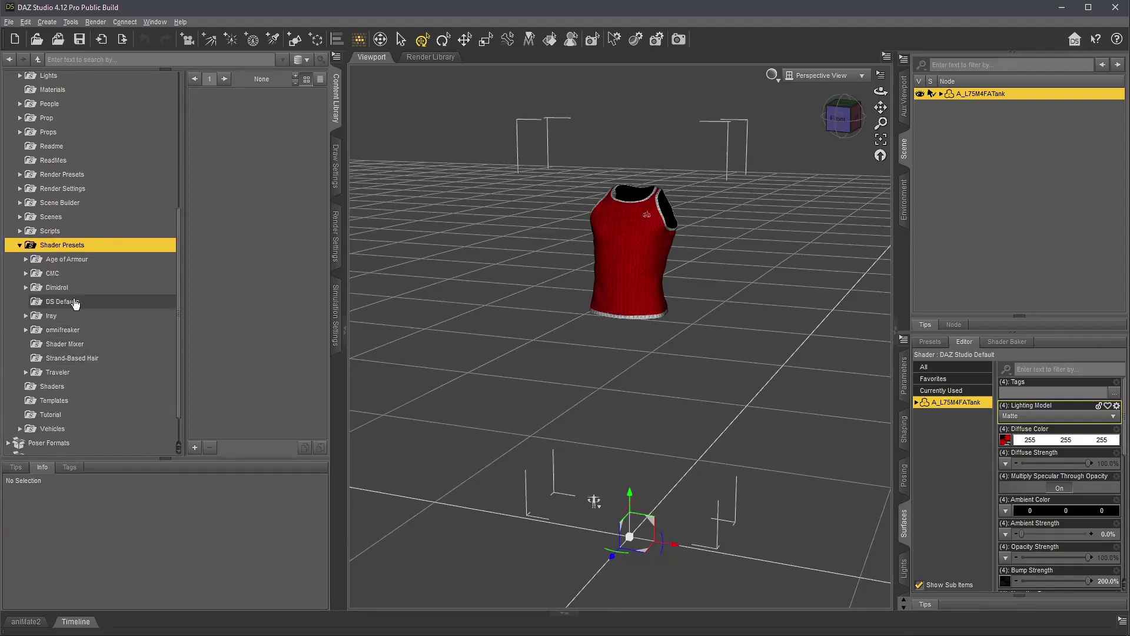
{"action": "left_click", "coordinate": [53, 315]}
{"action": "left_click", "coordinate": [26, 316]}
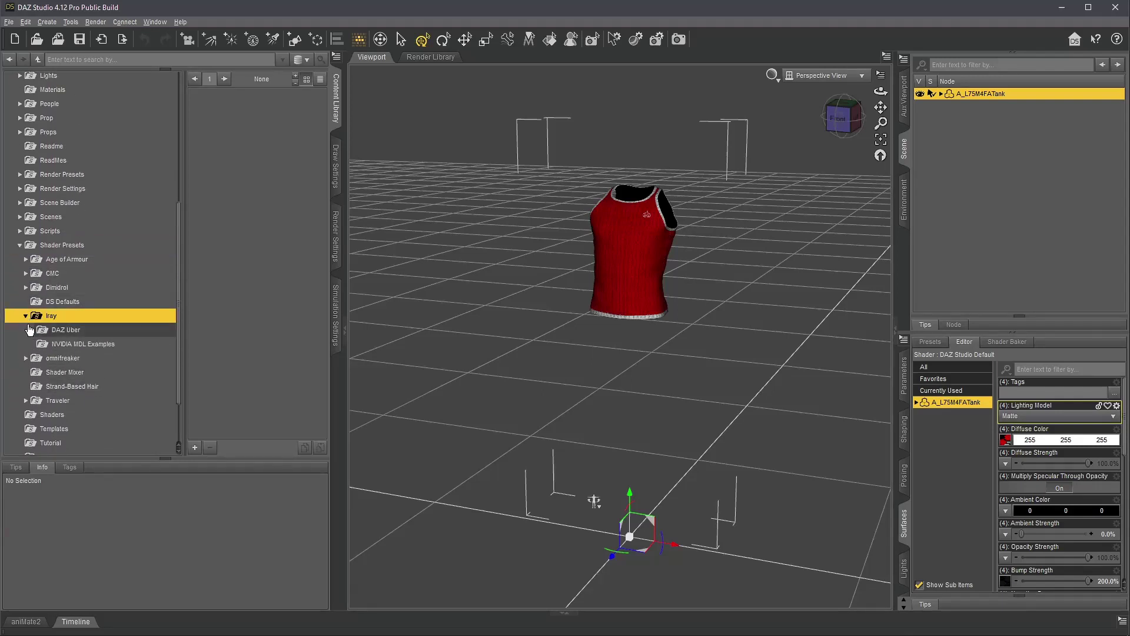
{"action": "left_click", "coordinate": [70, 331]}
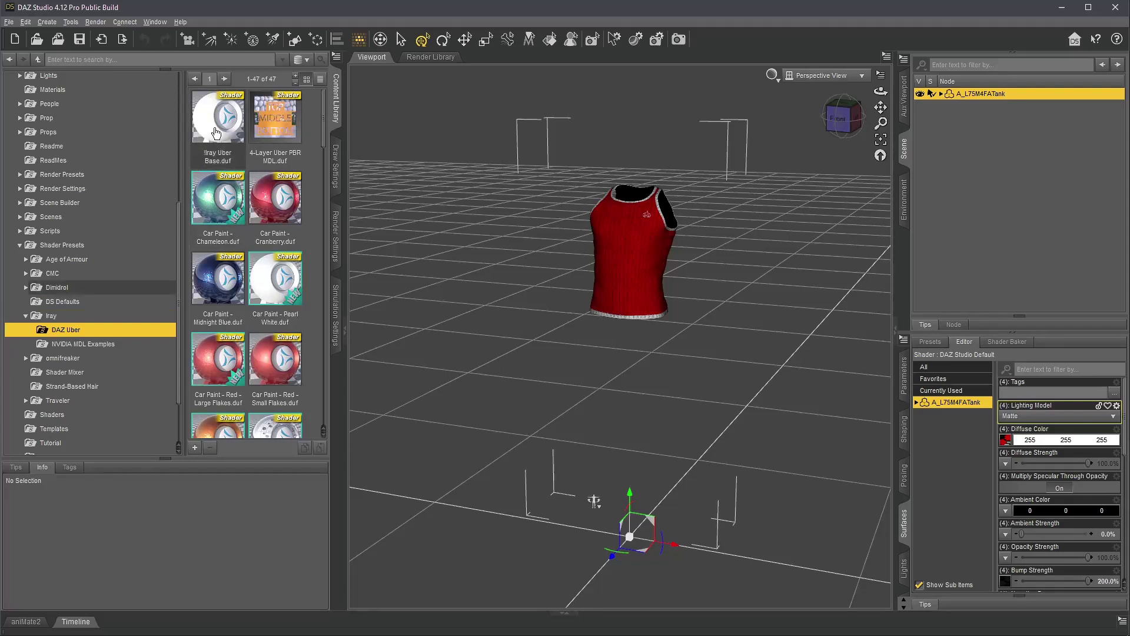
{"action": "mouse_move", "coordinate": [216, 133]}
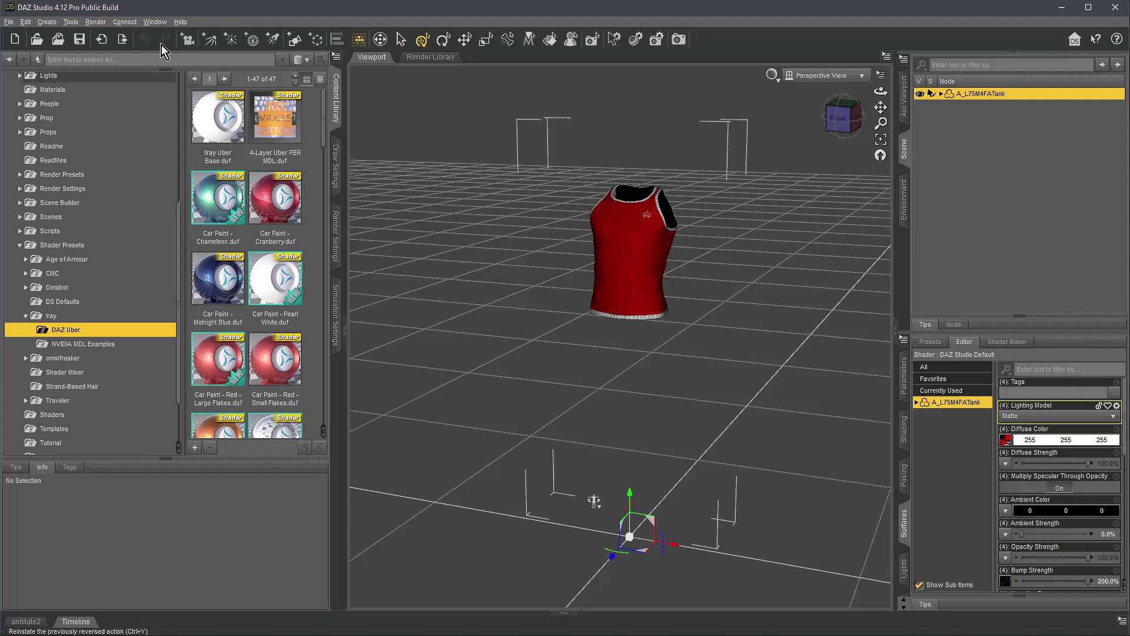
- Create a custom action from !Iray Uber Base under the Scripts root menu and dismiss the notice
{"action": "right_click", "coordinate": [213, 118]}
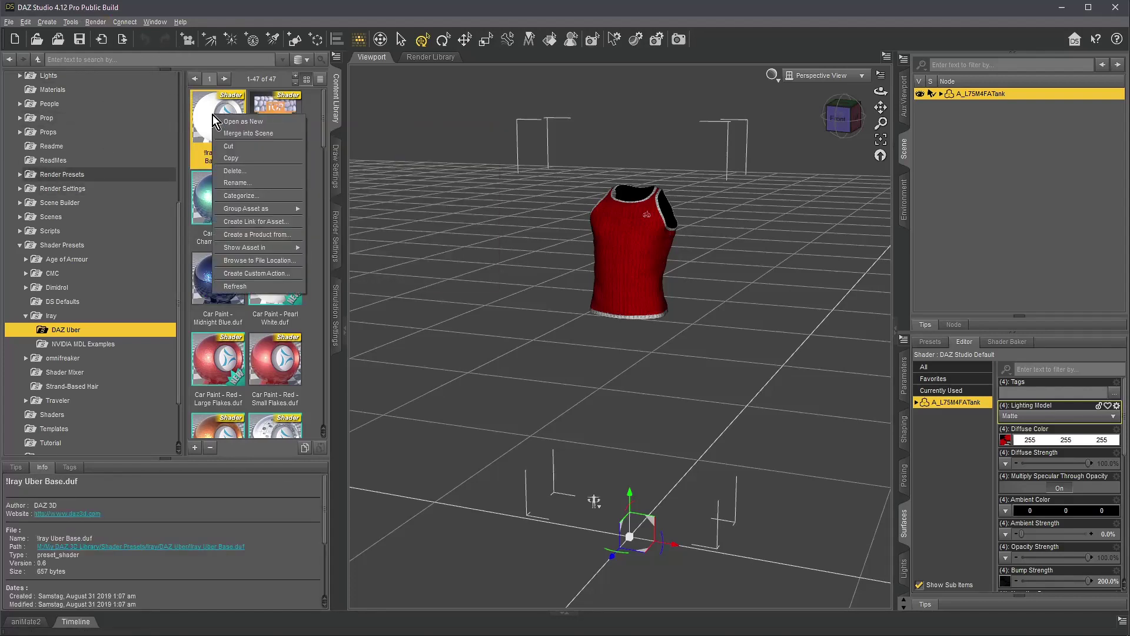
{"action": "left_click", "coordinate": [270, 273]}
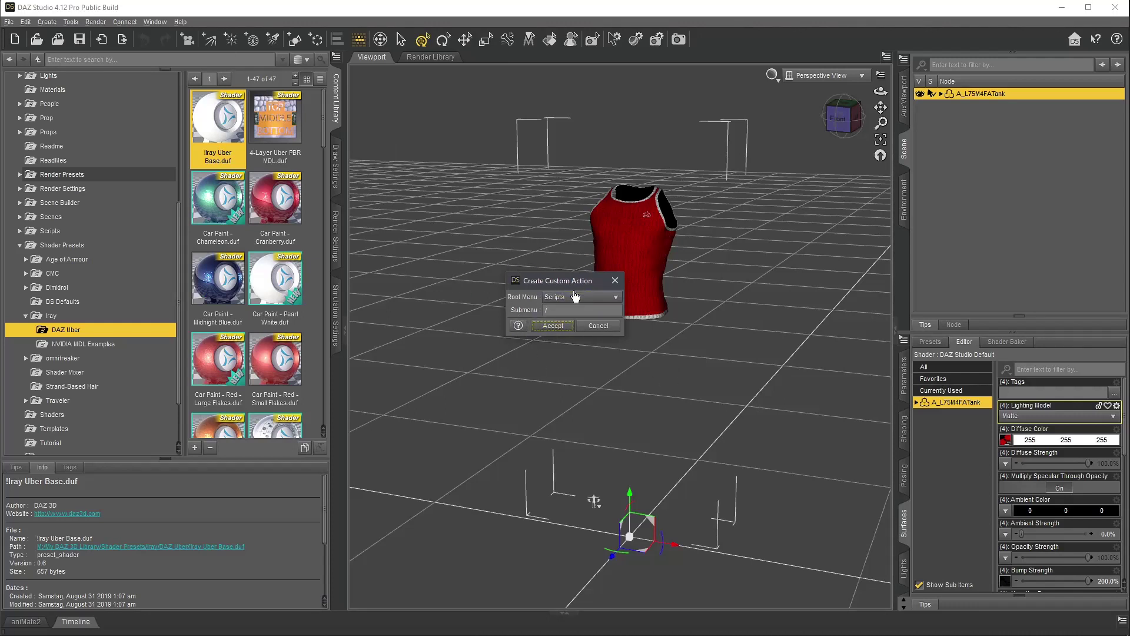
{"action": "left_click", "coordinate": [553, 328]}
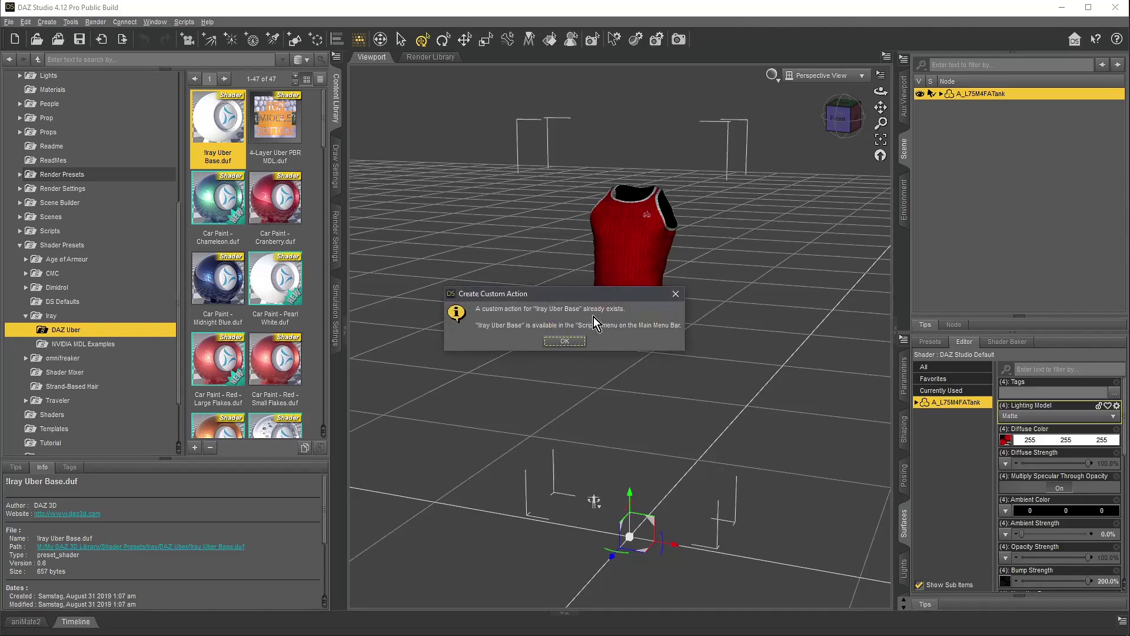
{"action": "left_click", "coordinate": [563, 342]}
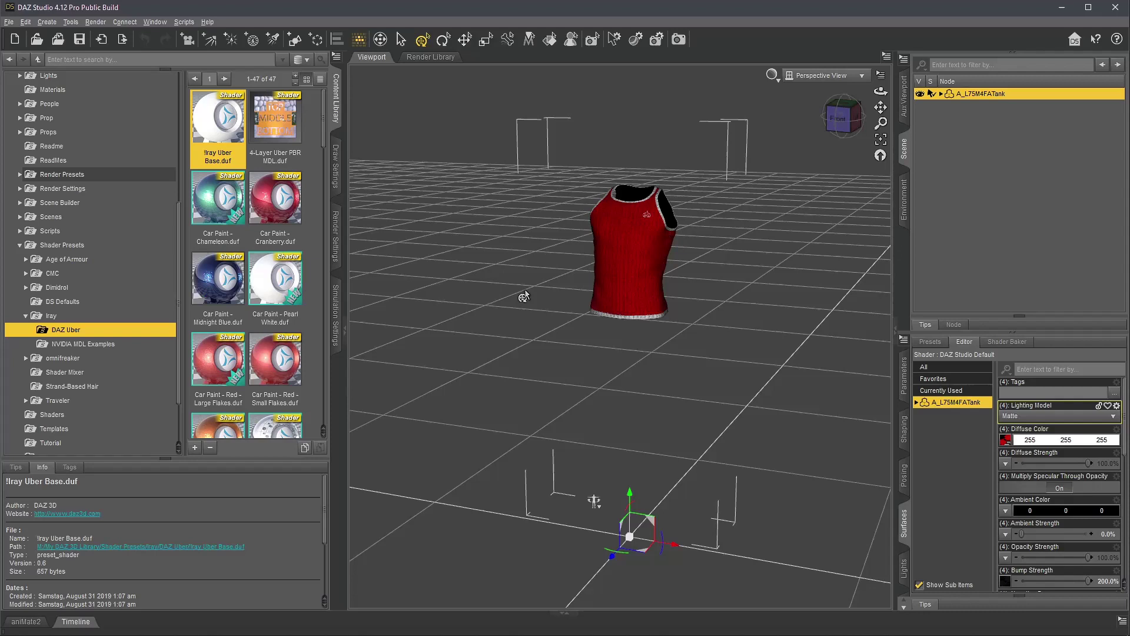
- Apply Scripts > !Iray Uber Base to the tank and confirm Base Mixing is PBR Metallicity/Roughness
{"action": "left_click", "coordinate": [182, 23]}
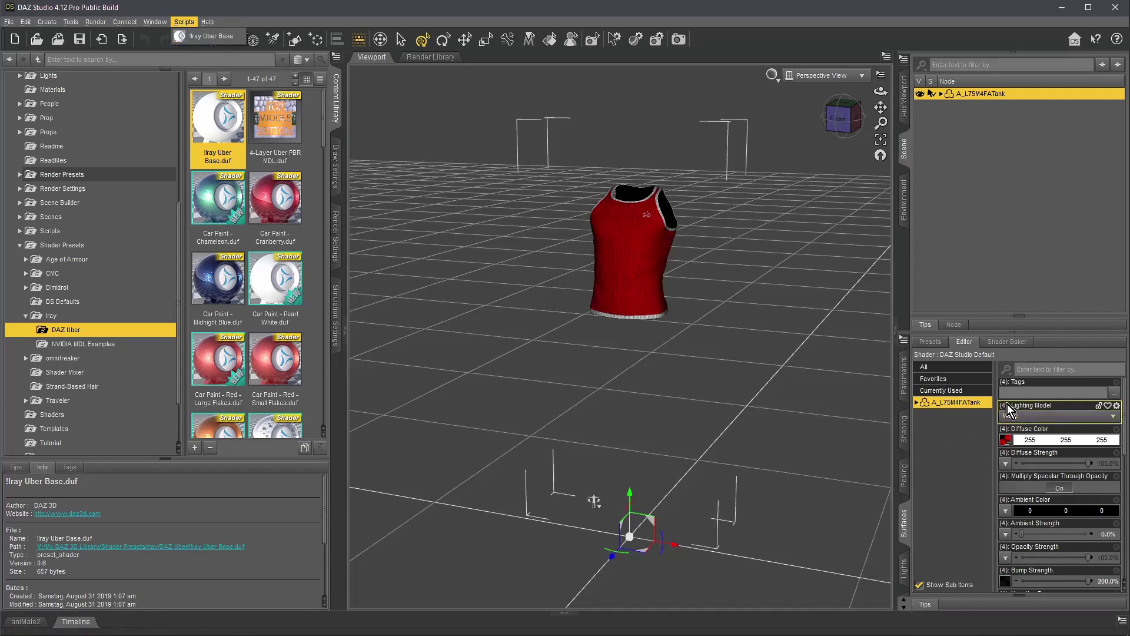
{"action": "left_click", "coordinate": [206, 37]}
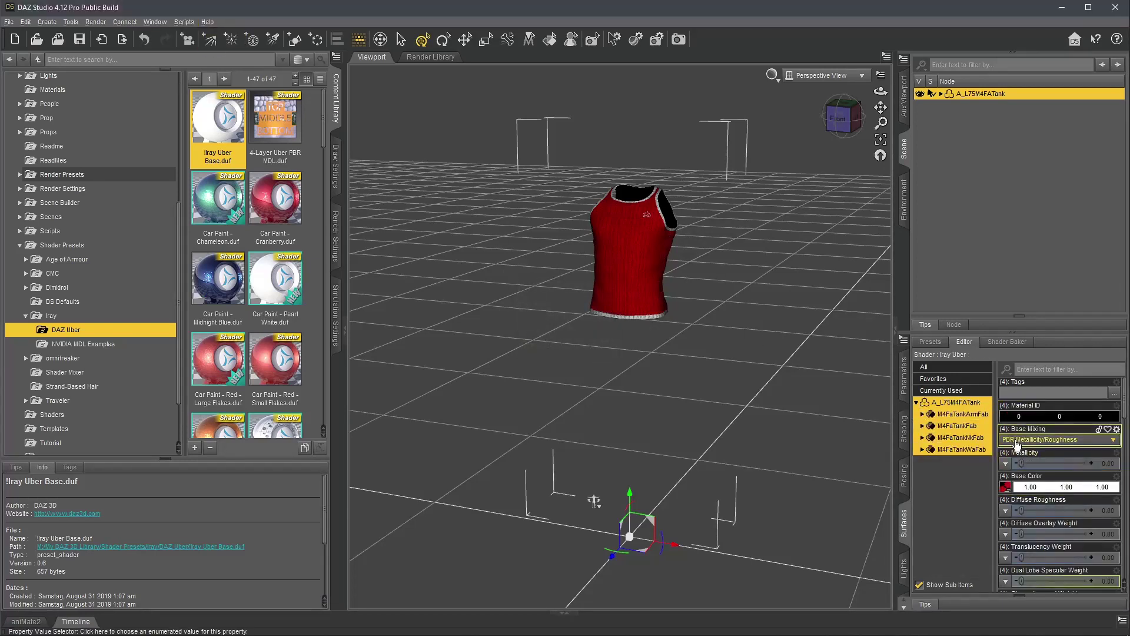
{"action": "left_click", "coordinate": [1026, 447]}
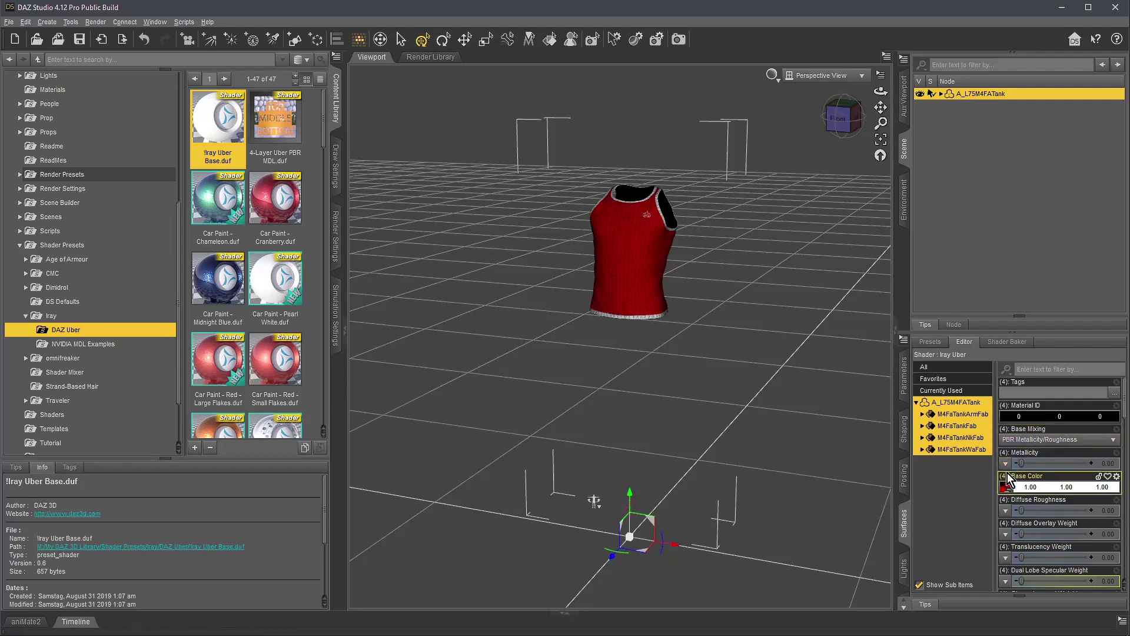
{"action": "left_click", "coordinate": [1050, 448]}
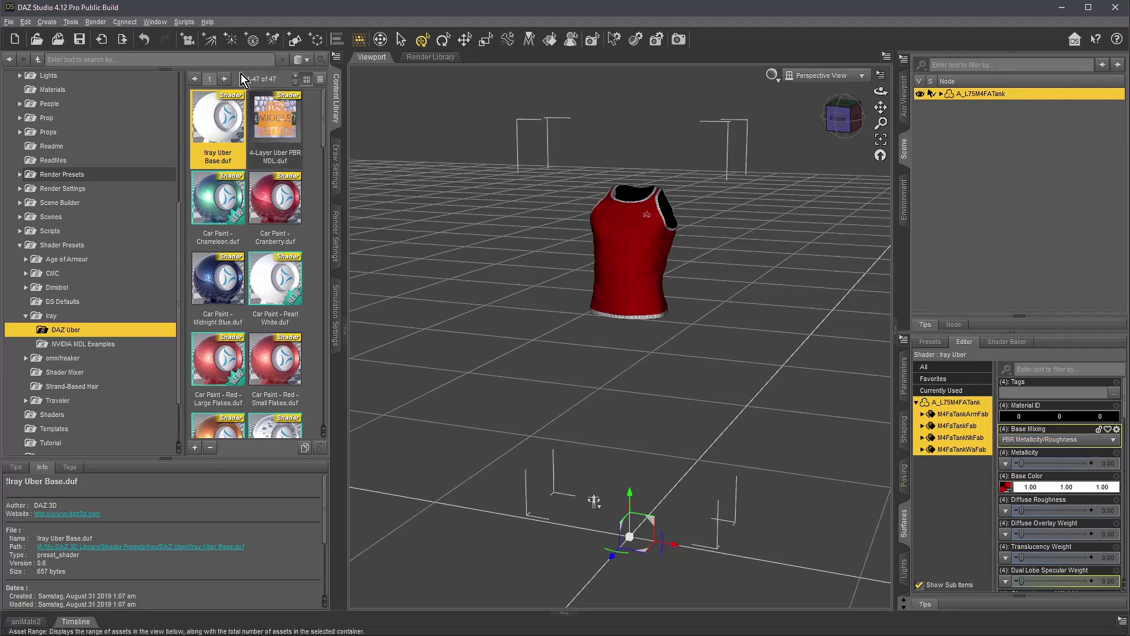
{"action": "left_click", "coordinate": [186, 22]}
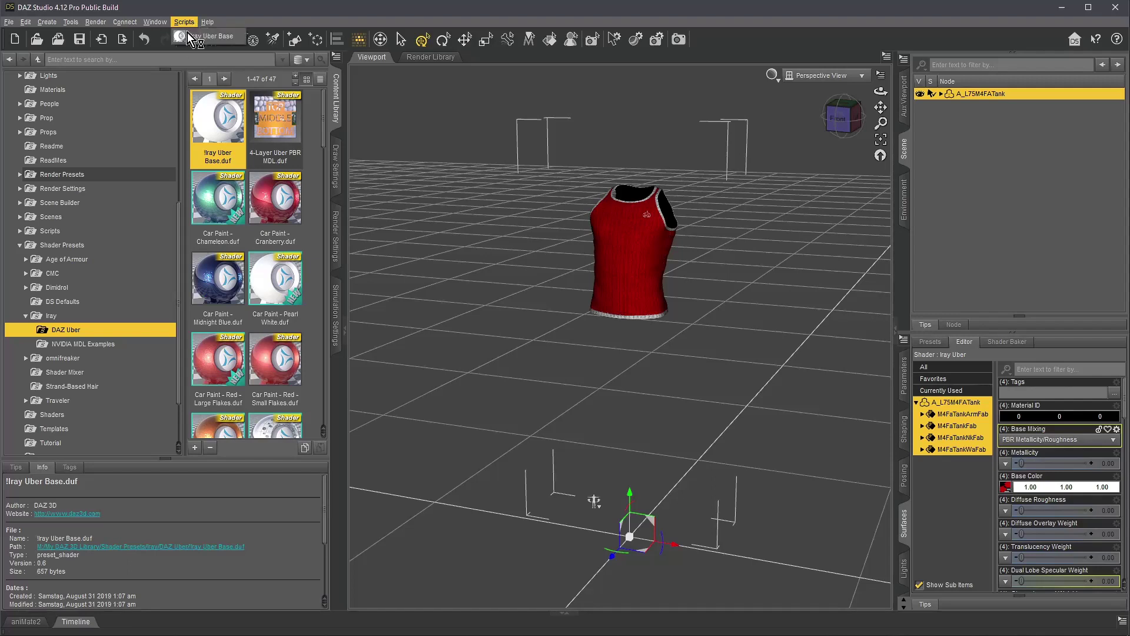